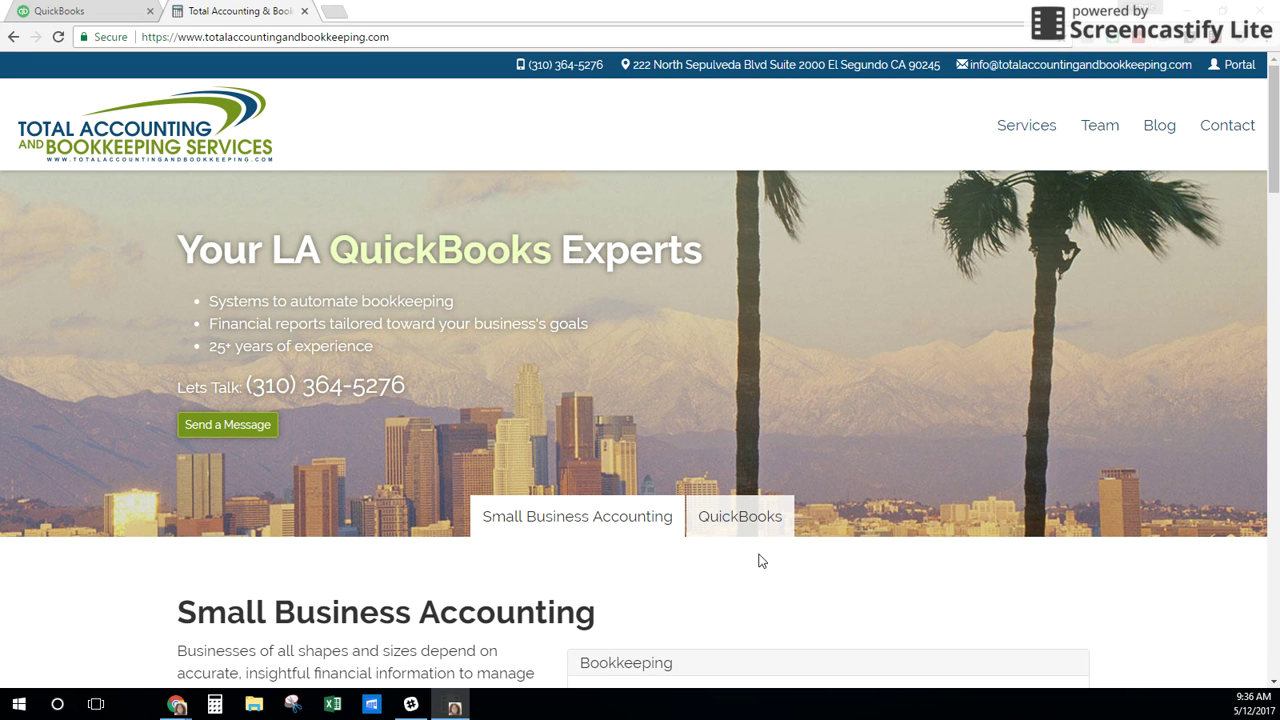
Open the QuickBooks Online test drive from the website's QuickBooks services section and switch to the QuickBooks sample company.
{"action": "scroll", "coordinate": [783, 543], "scroll_direction": "down", "scroll_amount": 2}
{"action": "scroll", "coordinate": [785, 545], "scroll_direction": "down", "scroll_amount": 4}
{"action": "scroll", "coordinate": [785, 545], "scroll_direction": "up", "scroll_amount": 3}
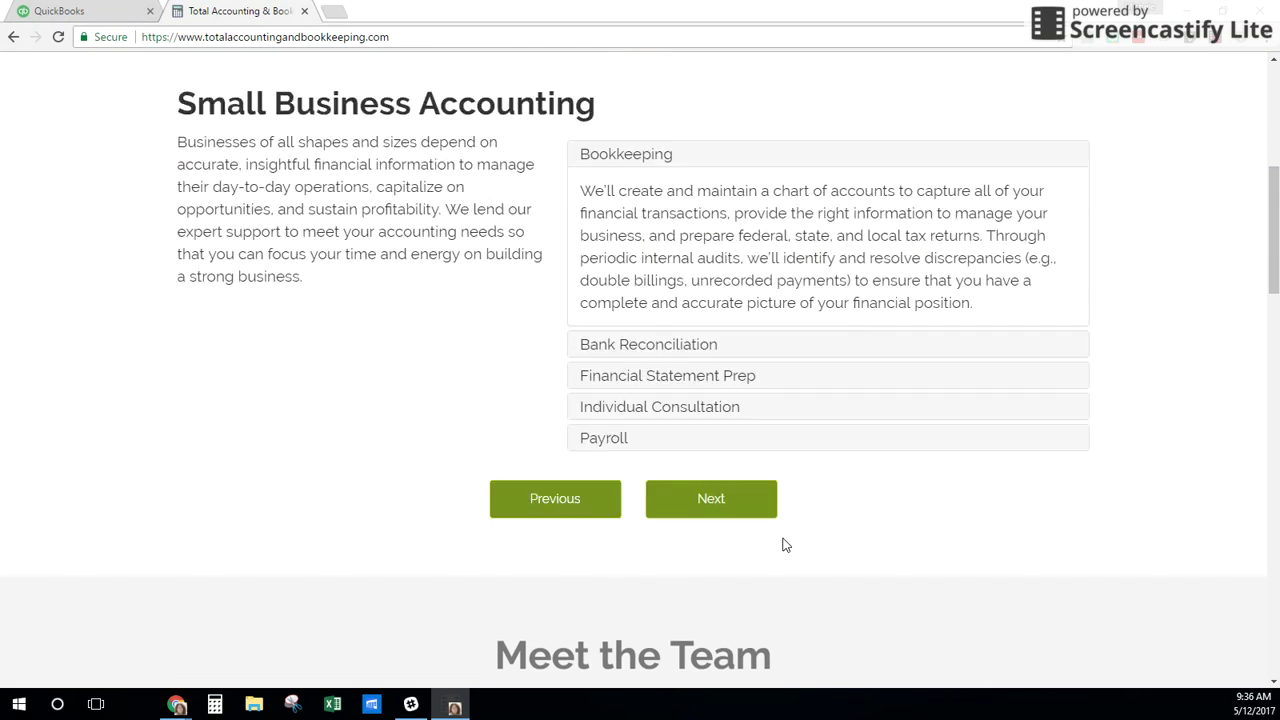
{"action": "left_click", "coordinate": [743, 289]}
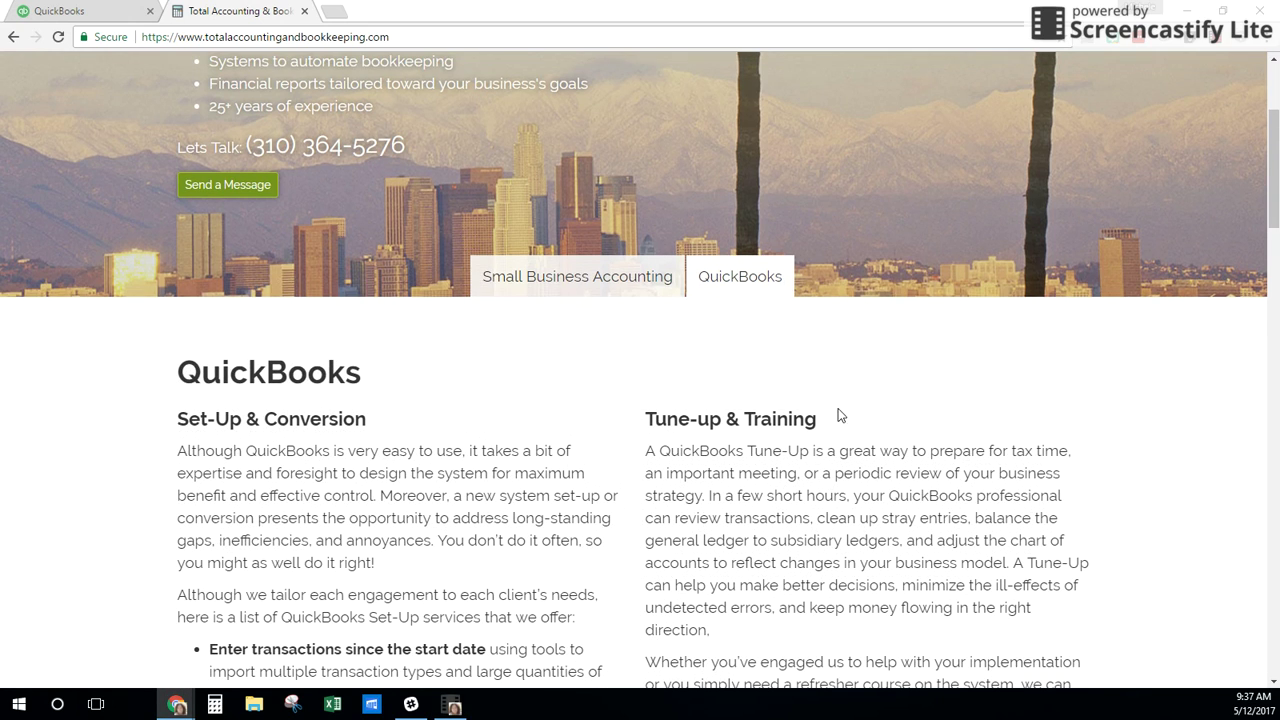
{"action": "scroll", "coordinate": [704, 351], "scroll_direction": "down", "scroll_amount": 5}
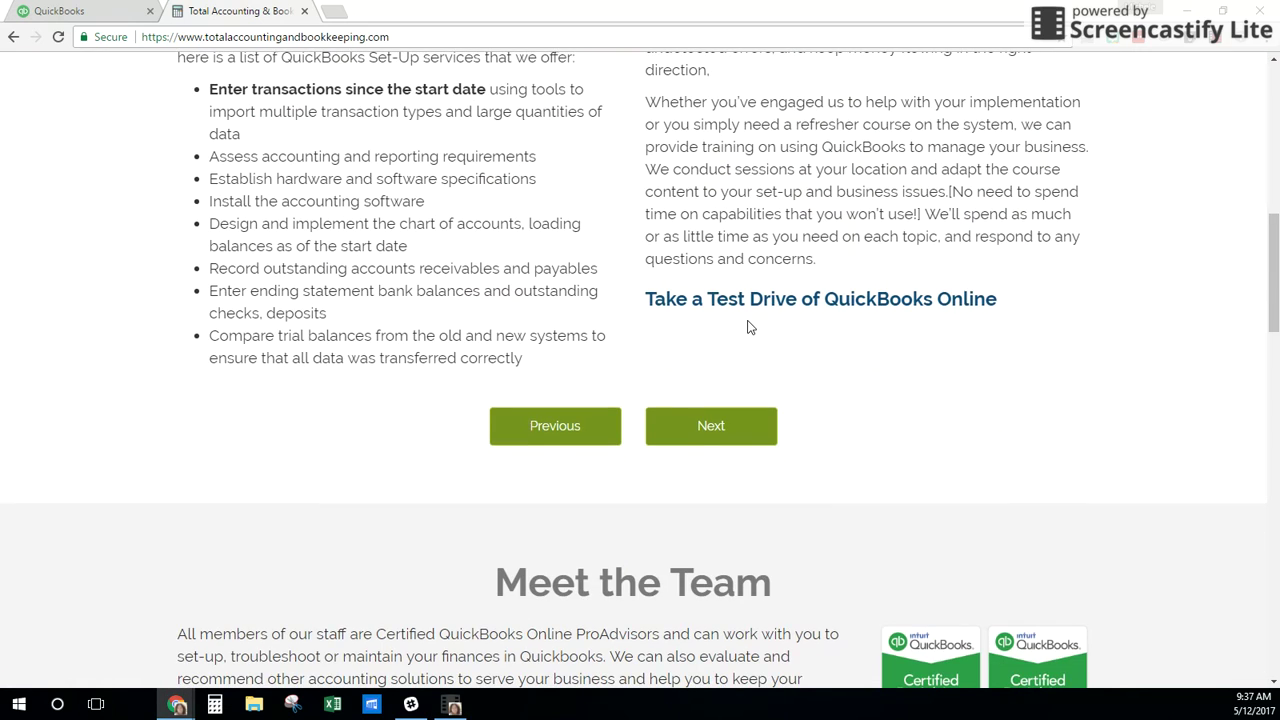
{"action": "left_click", "coordinate": [864, 315]}
{"action": "left_click", "coordinate": [96, 20]}
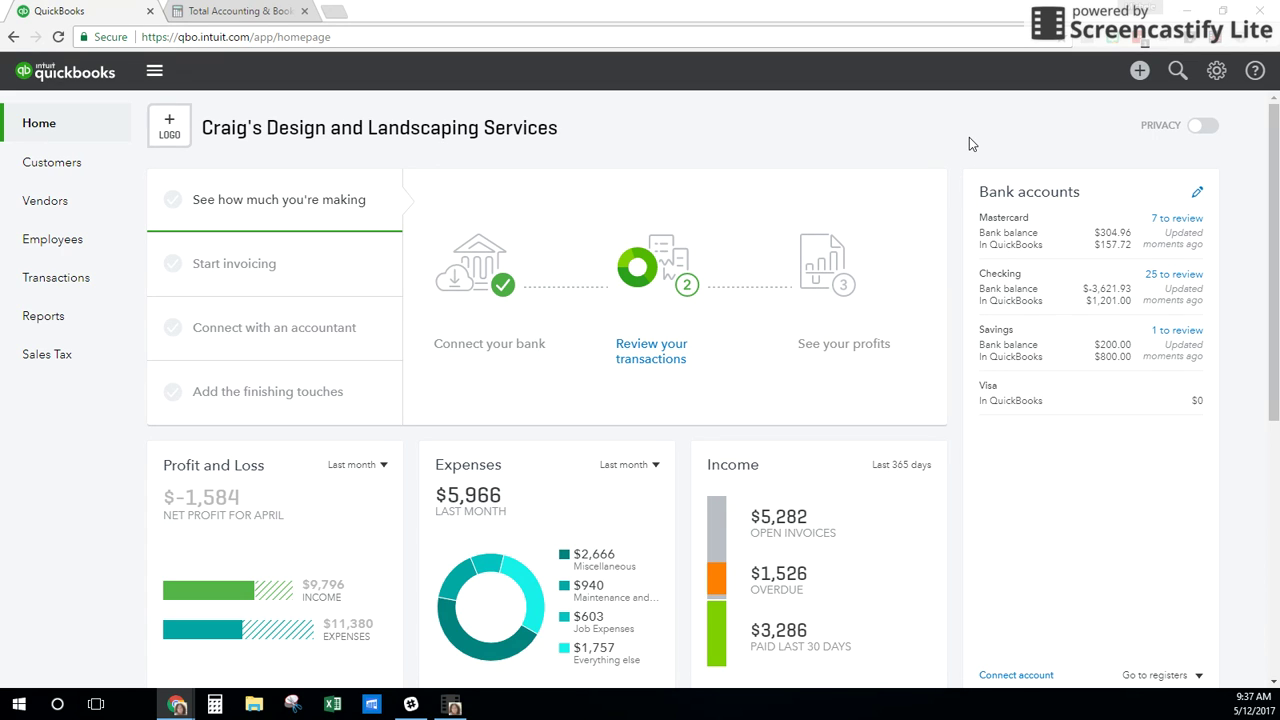
Start a new bank deposit and choose Checking as the account receiving it.
{"action": "left_click", "coordinate": [1140, 72]}
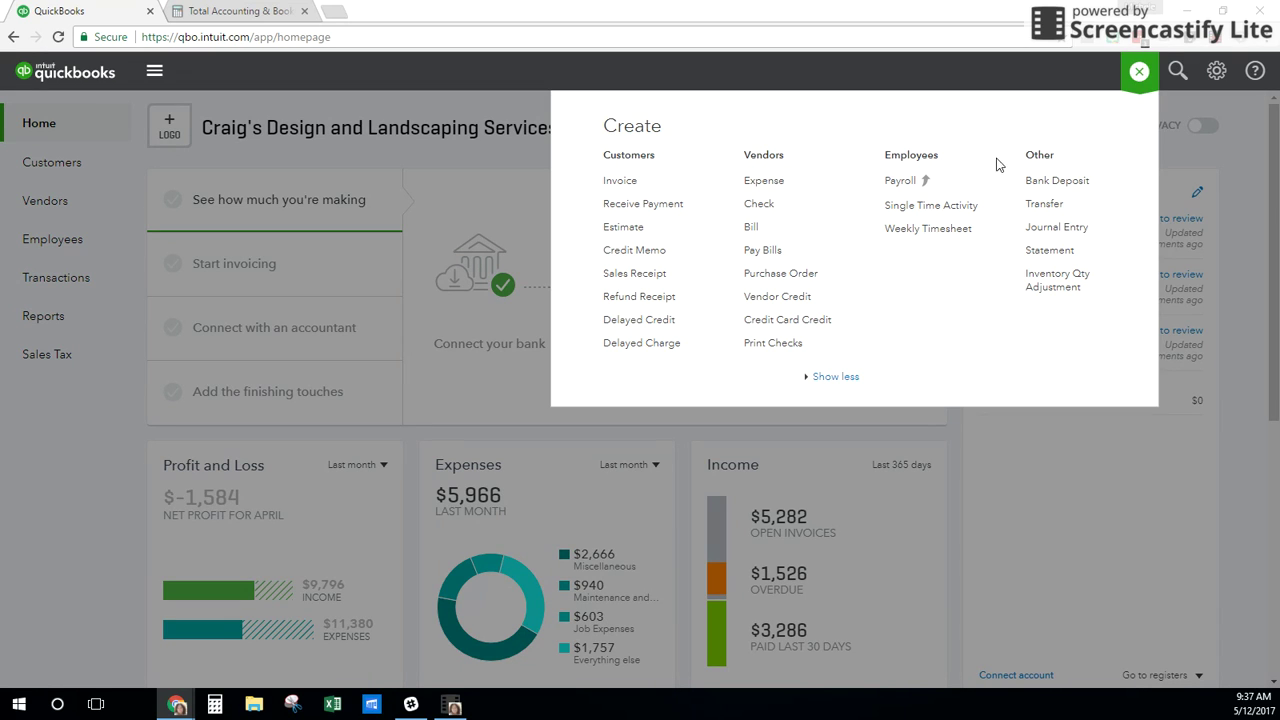
{"action": "left_click", "coordinate": [1042, 189]}
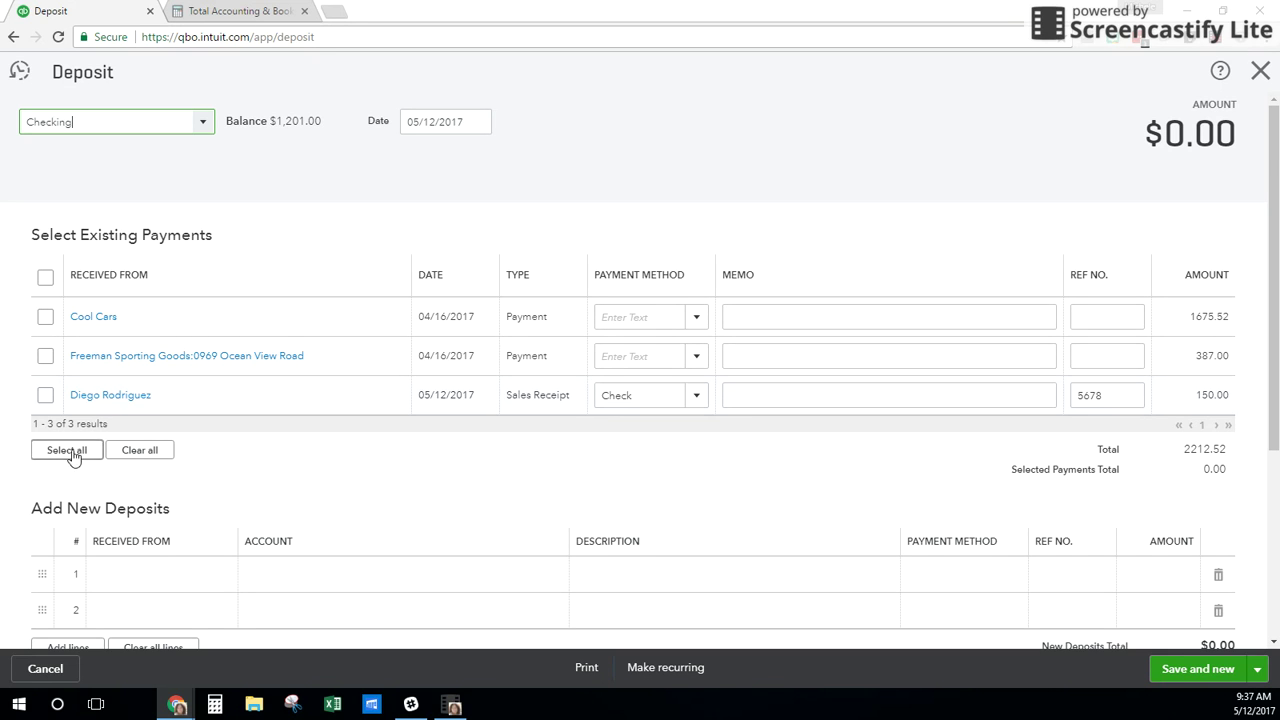
{"action": "scroll", "coordinate": [270, 494], "scroll_direction": "down", "scroll_amount": 2}
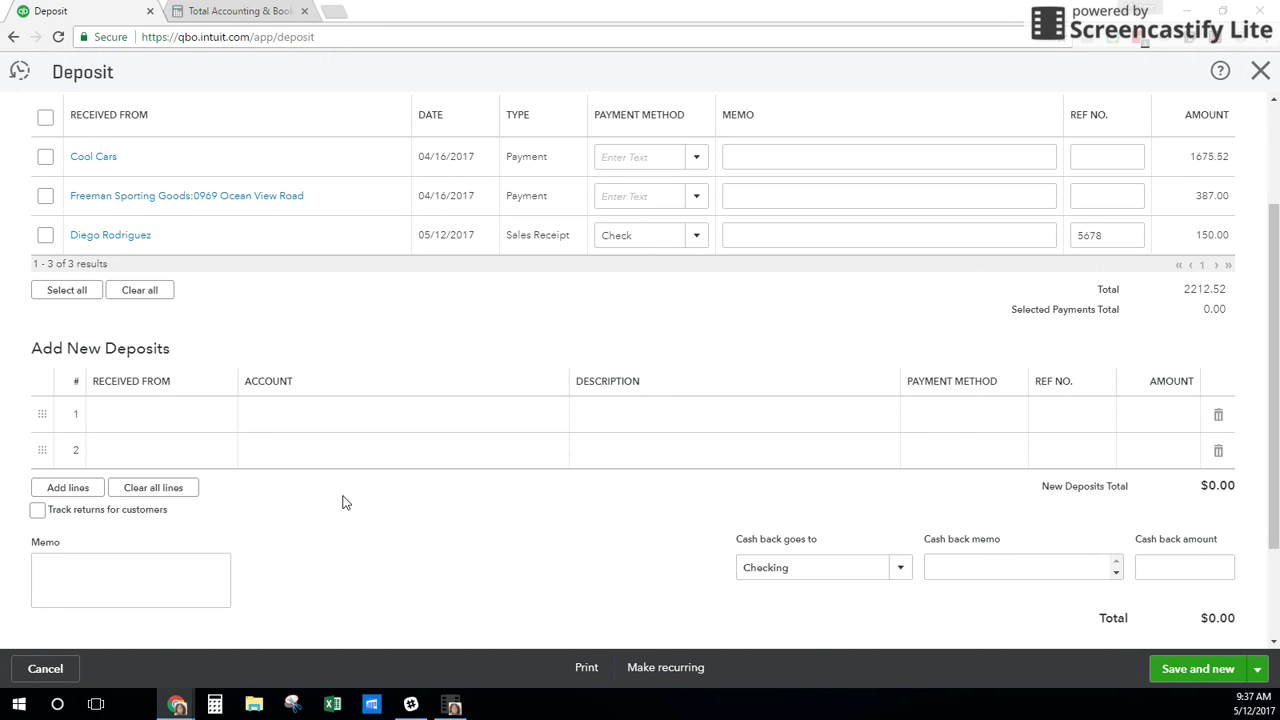
{"action": "scroll", "coordinate": [343, 502], "scroll_direction": "up", "scroll_amount": 2}
{"action": "left_click", "coordinate": [35, 126]}
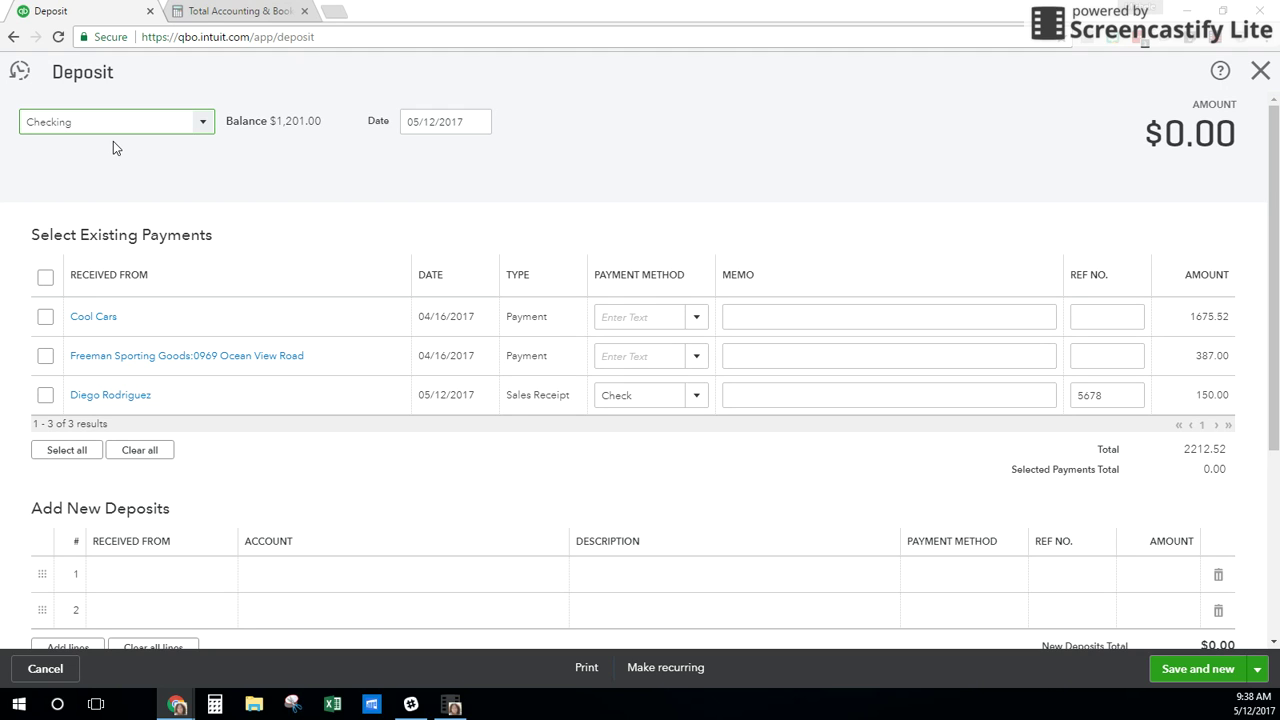
{"action": "left_click", "coordinate": [201, 124]}
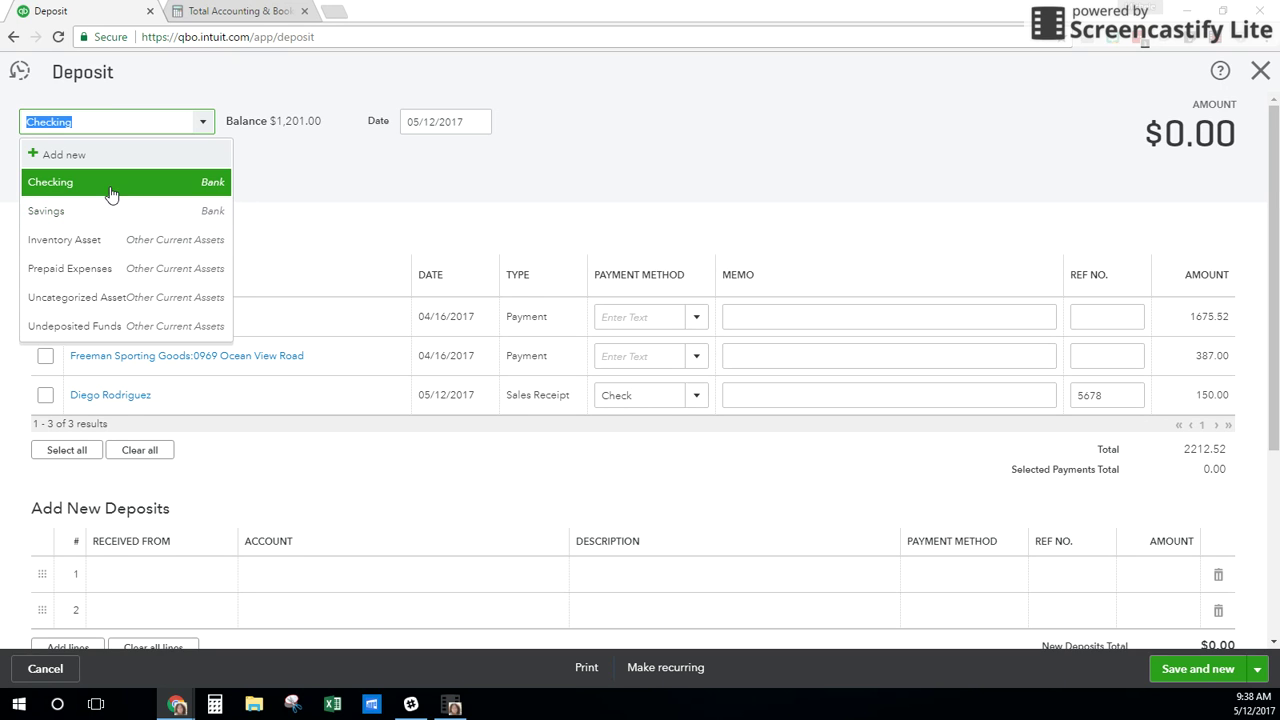
{"action": "left_click", "coordinate": [68, 185]}
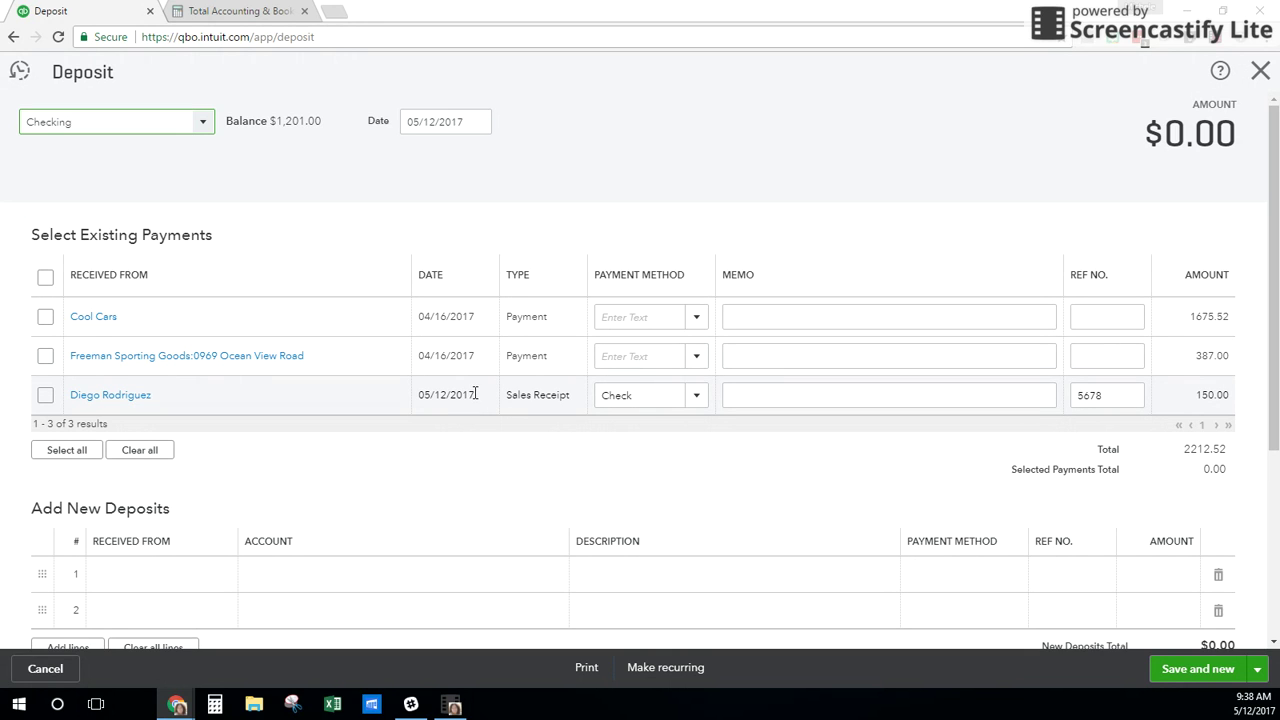
{"action": "left_click", "coordinate": [46, 318]}
{"action": "left_click", "coordinate": [46, 368]}
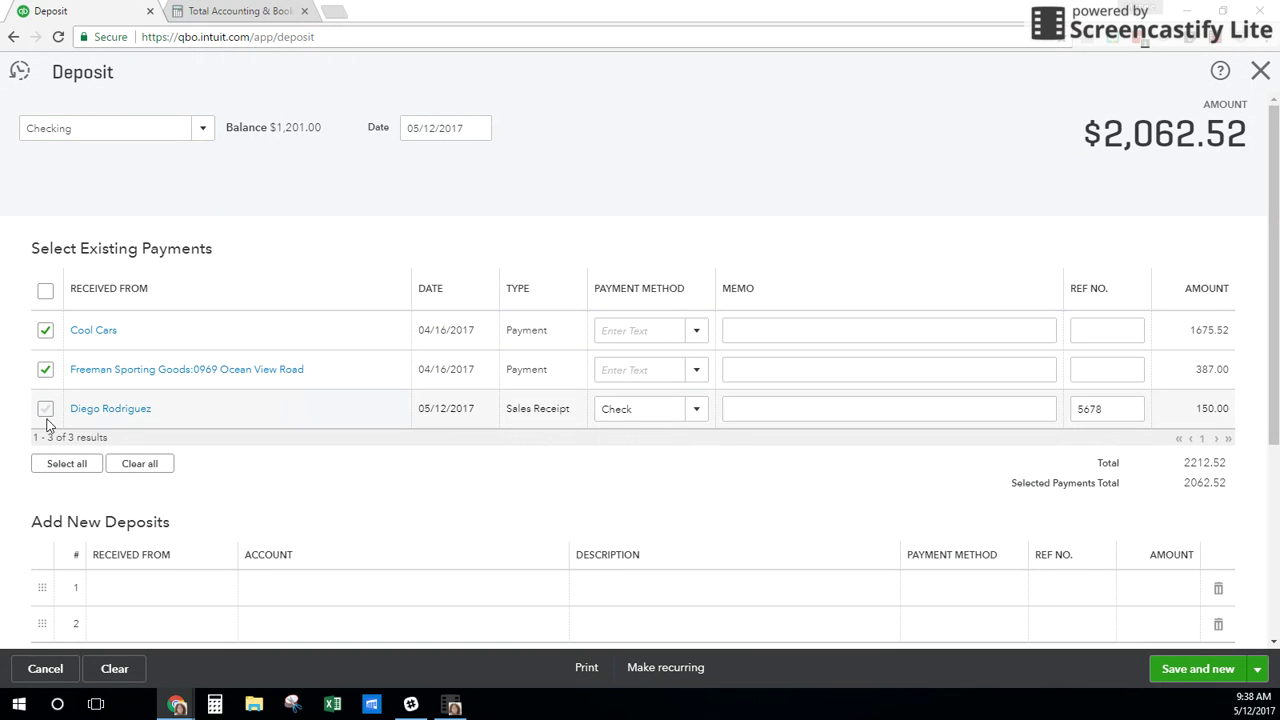
{"action": "left_click", "coordinate": [46, 410]}
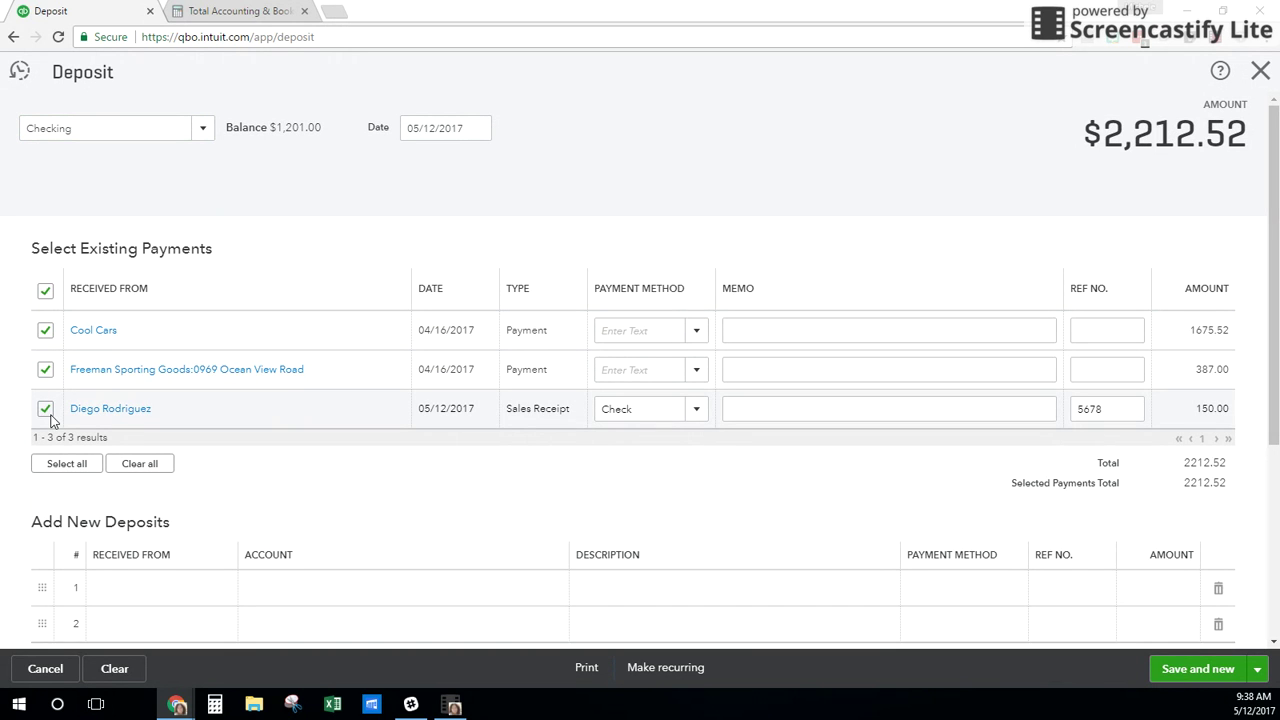
{"action": "left_click", "coordinate": [45, 292]}
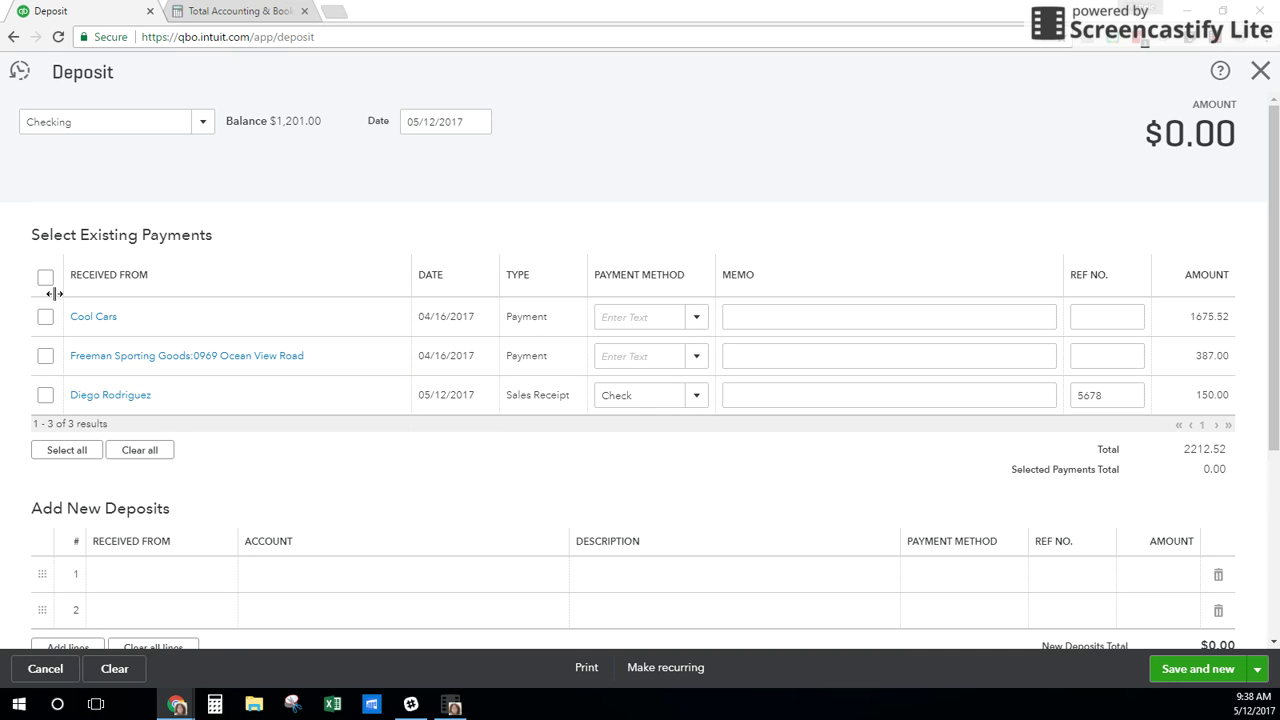
{"action": "left_click", "coordinate": [45, 283]}
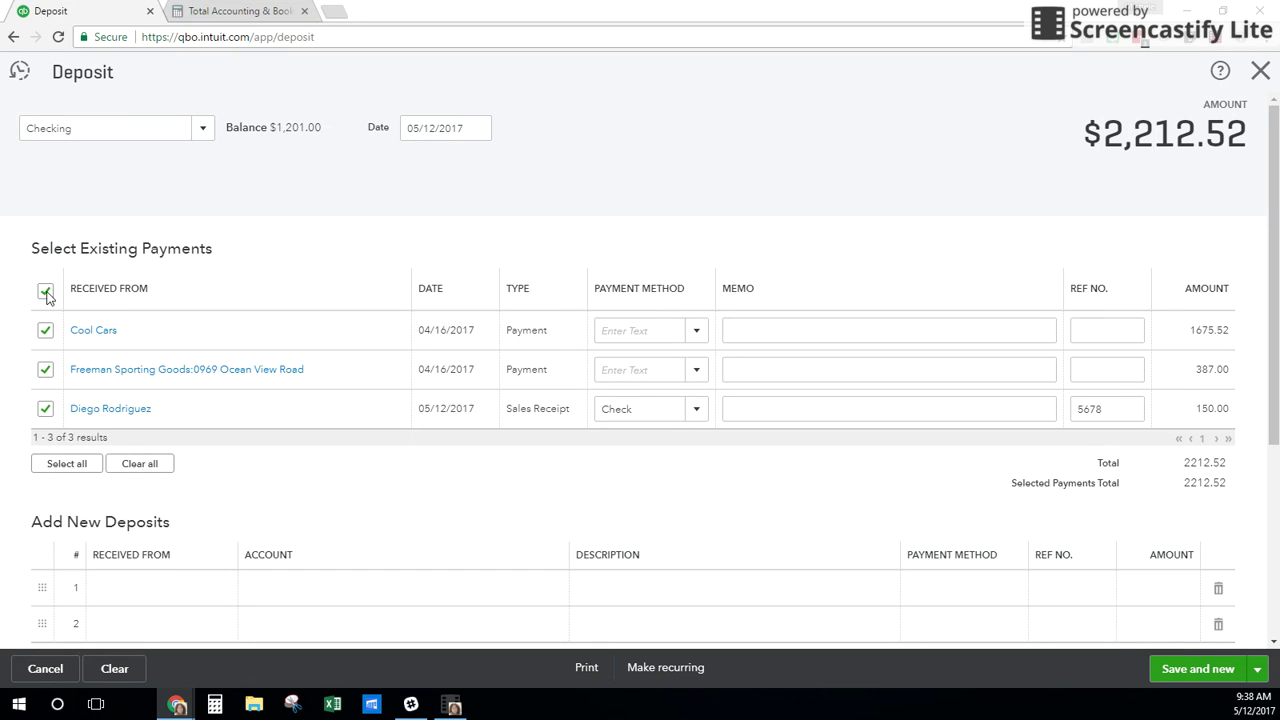
{"action": "left_click", "coordinate": [46, 291]}
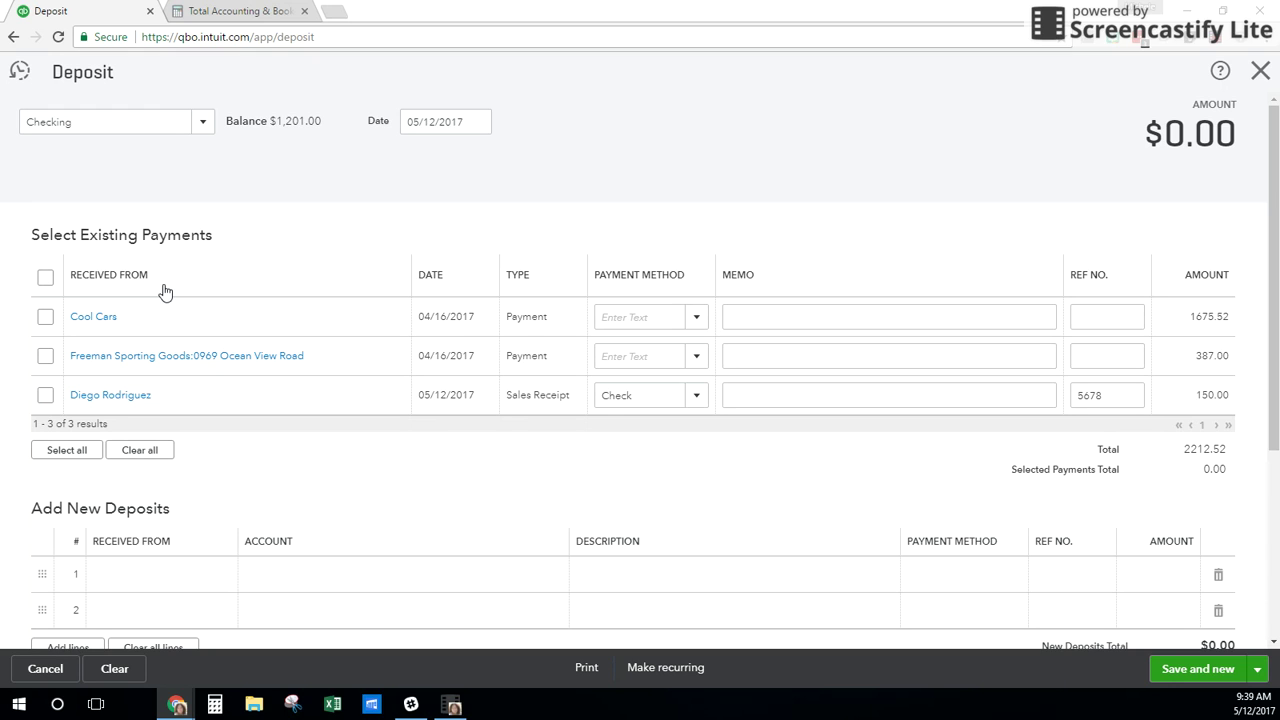
Include the Cool Cars payment in the deposit with payment method Check and reference number 2345.
{"action": "left_click", "coordinate": [45, 320]}
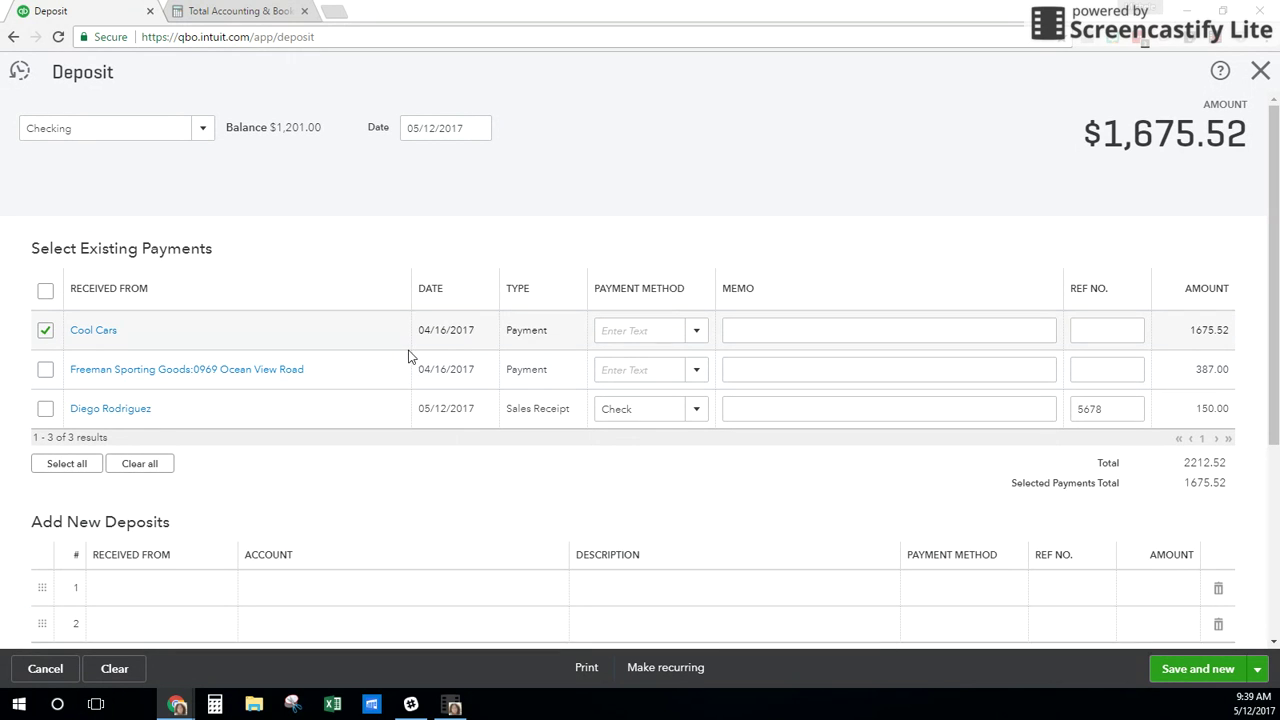
{"action": "left_click", "coordinate": [695, 332]}
{"action": "left_click", "coordinate": [626, 441]}
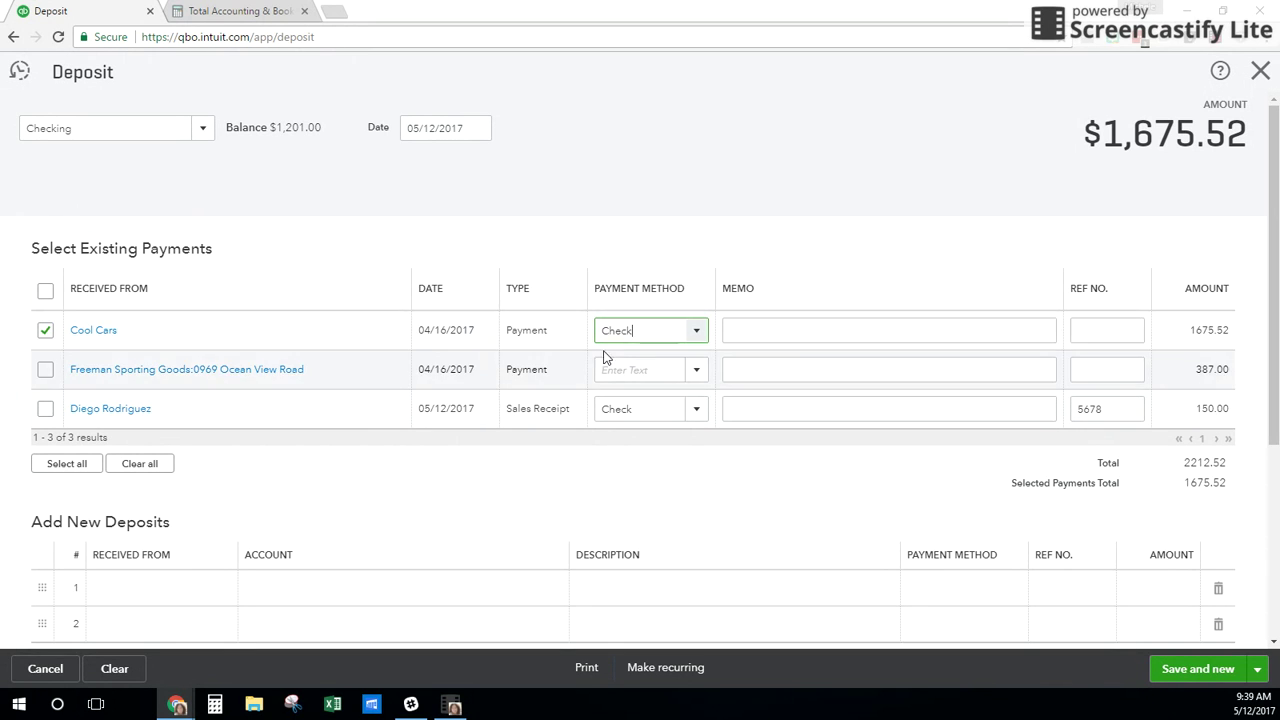
{"action": "left_click", "coordinate": [1109, 333]}
{"action": "type", "text": "2345"}
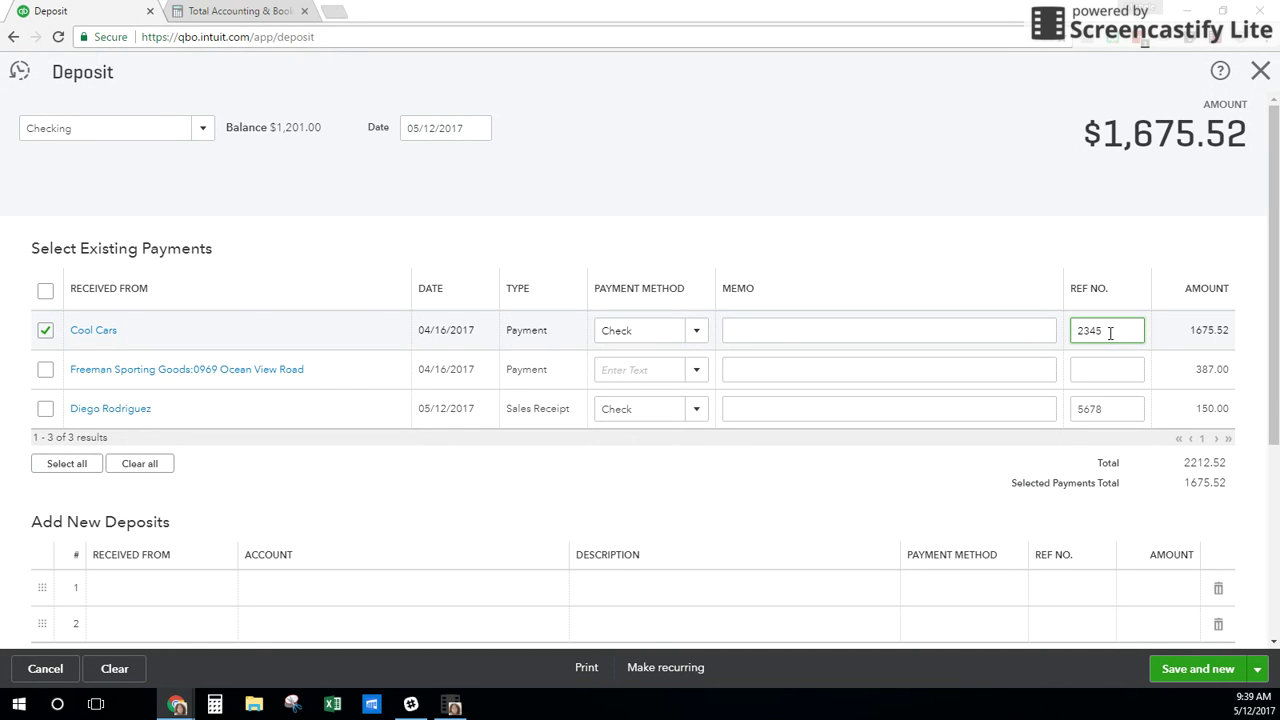
Include the Freeman Sporting Goods payment with method Check and reference number 9090, and select the sales receipt dated 05/12/2017.
{"action": "left_click", "coordinate": [45, 370]}
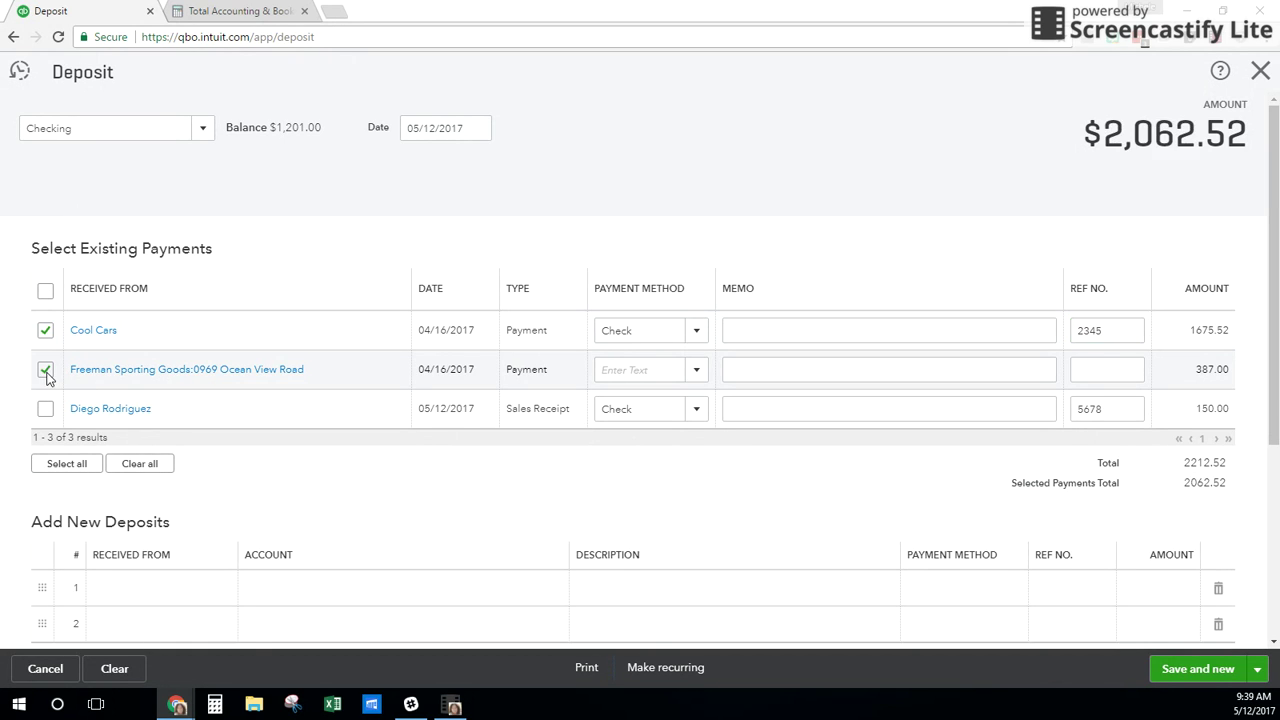
{"action": "left_click", "coordinate": [690, 376]}
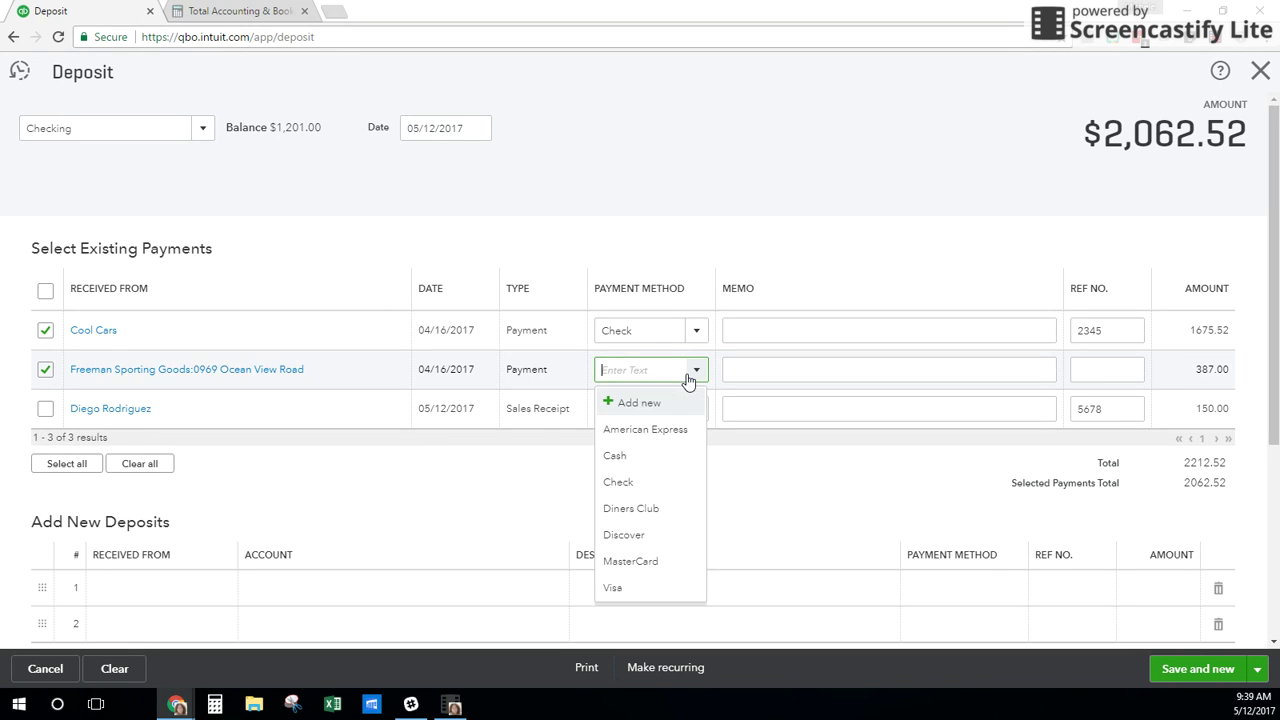
{"action": "left_click", "coordinate": [618, 482]}
{"action": "left_click", "coordinate": [1092, 372]}
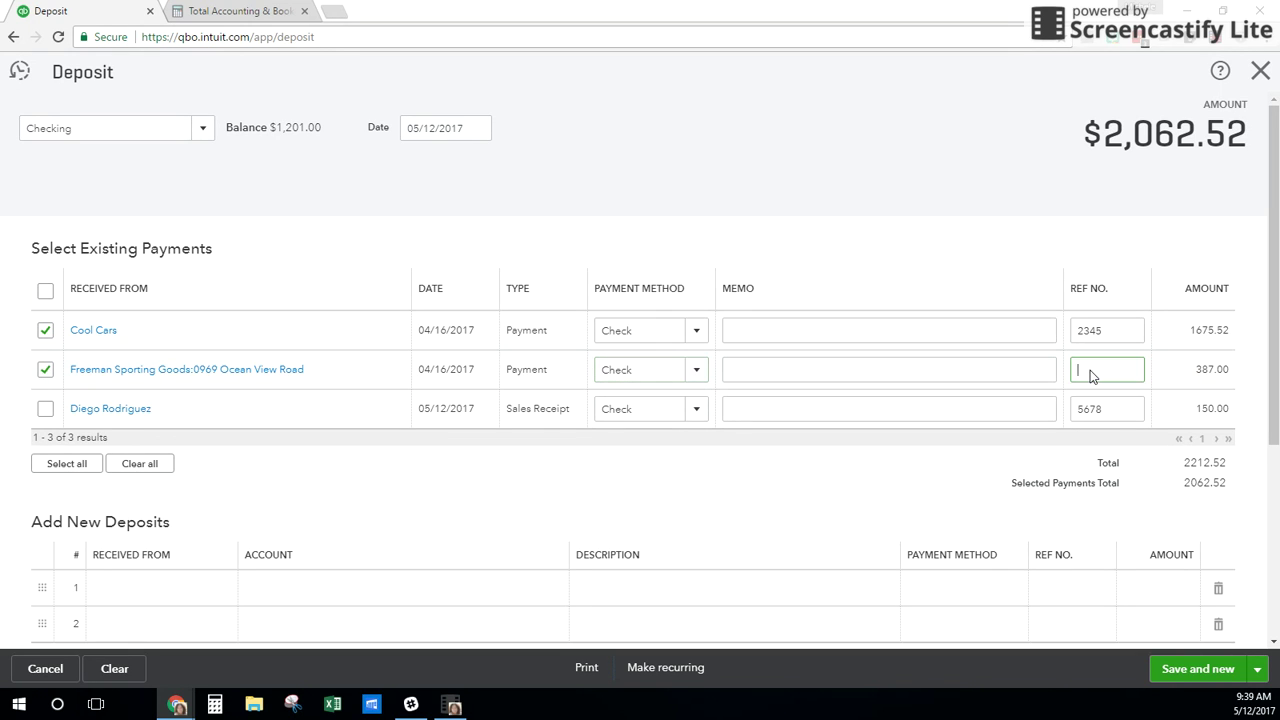
{"action": "type", "text": "9010"}
{"action": "left_click", "coordinate": [45, 410]}
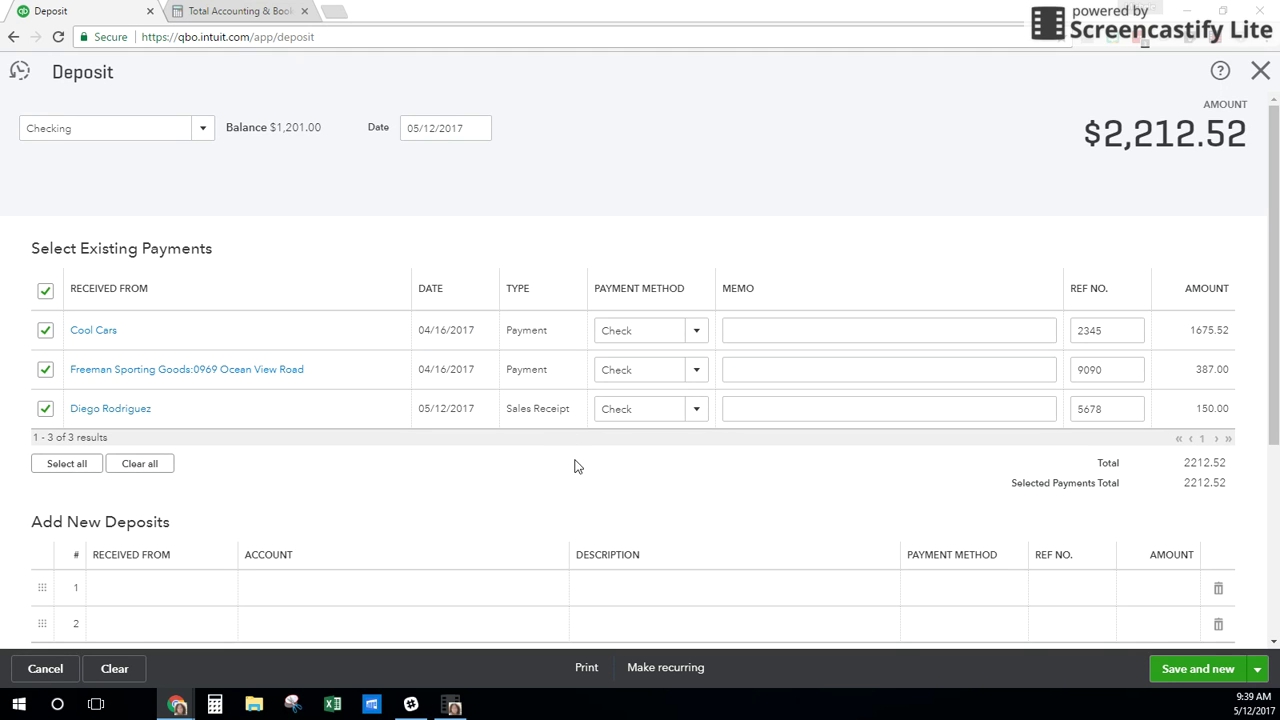
Open the print preview of the deposit slip and summary and review it through the Deposit Summary section.
{"action": "left_click", "coordinate": [586, 670]}
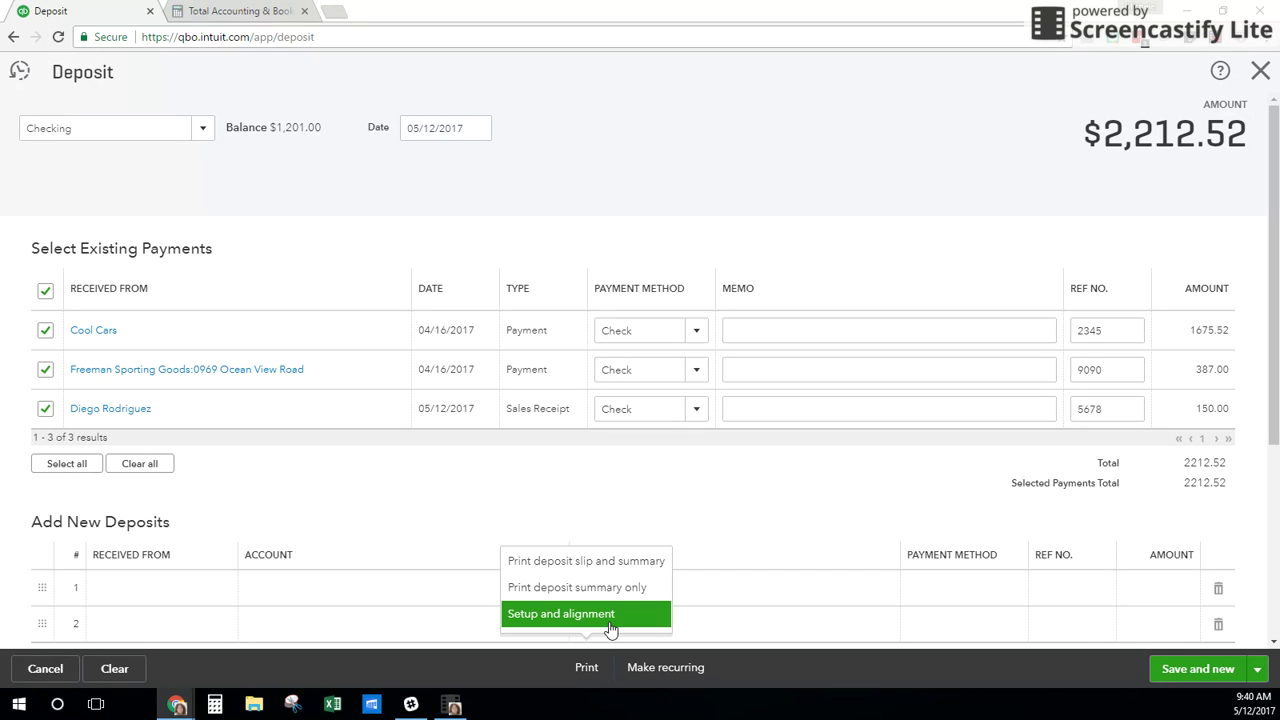
{"action": "left_click", "coordinate": [615, 568]}
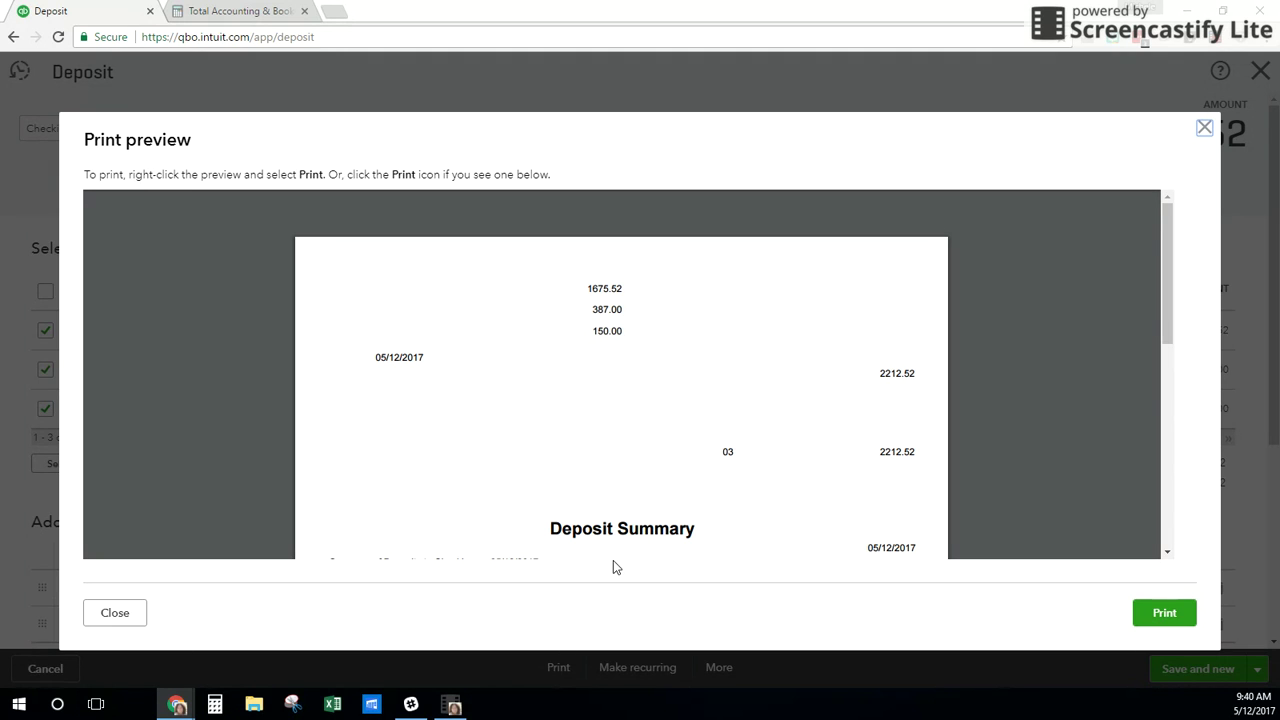
{"action": "mouse_move", "coordinate": [920, 374]}
{"action": "mouse_move", "coordinate": [500, 403]}
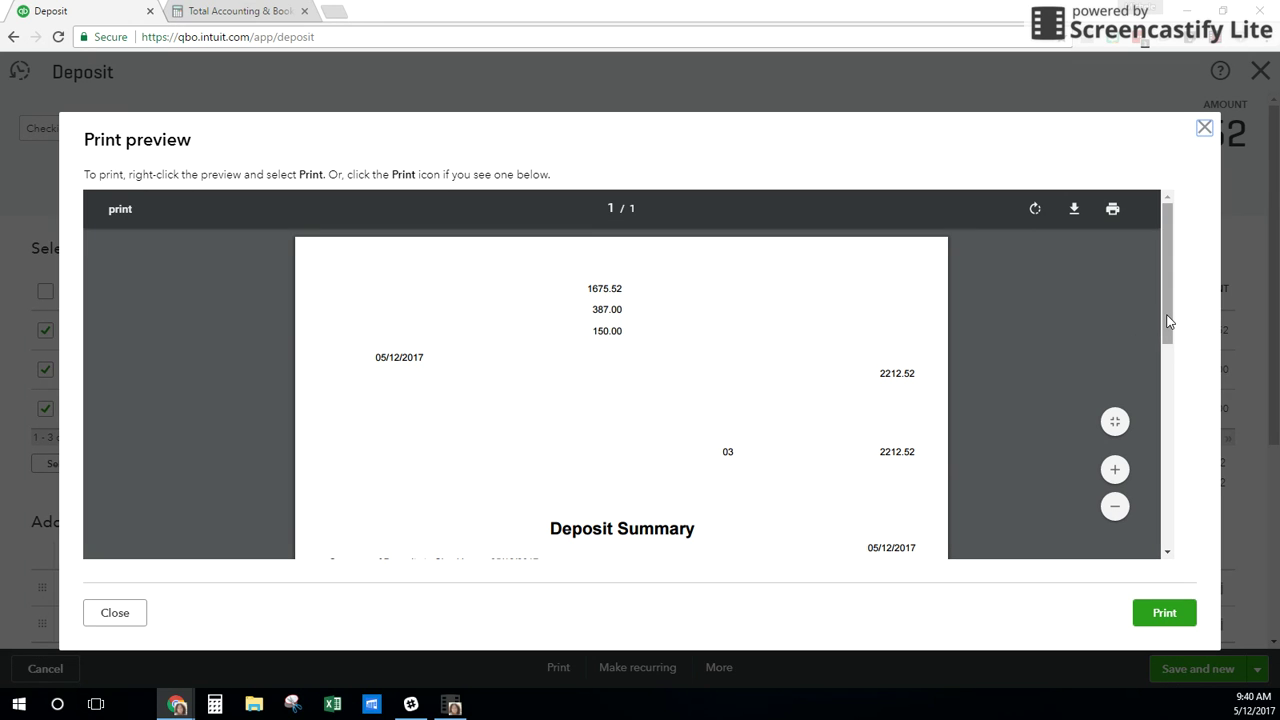
{"action": "left_click_drag", "start_coordinate": [1168, 320], "coordinate": [1189, 433]}
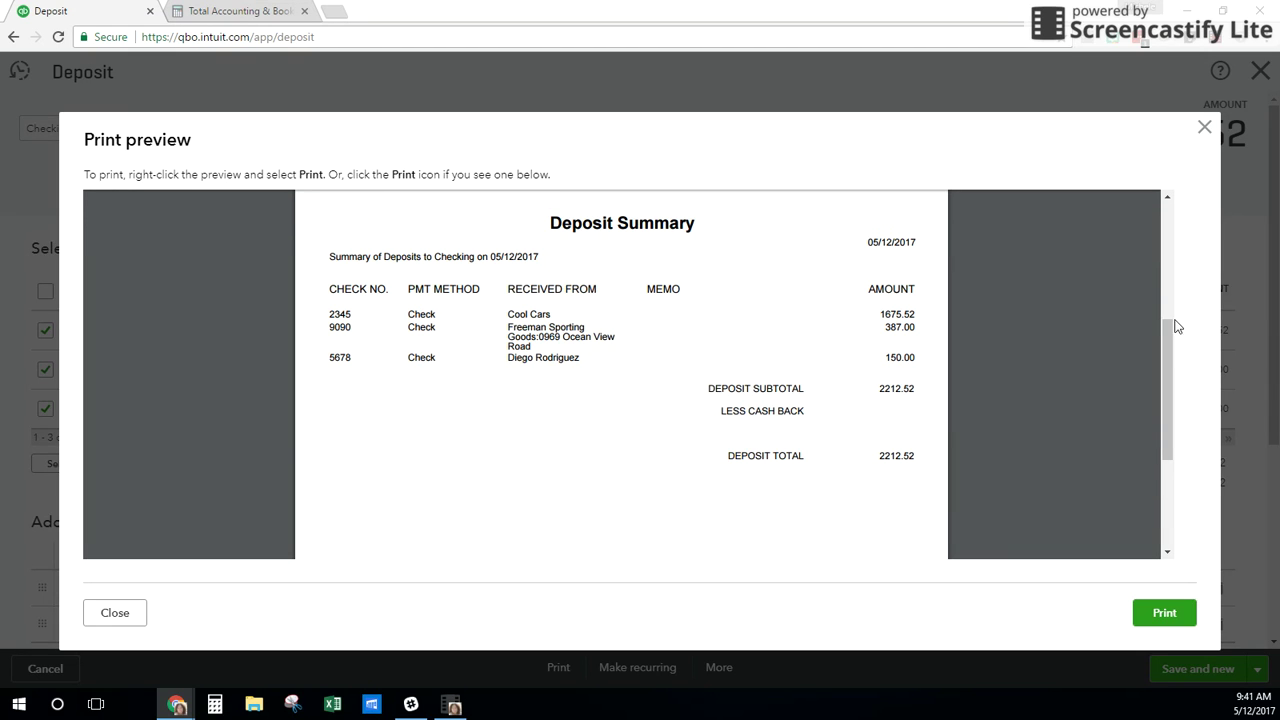
Dismiss the print preview, then save and close the deposit.
{"action": "left_click", "coordinate": [1206, 131]}
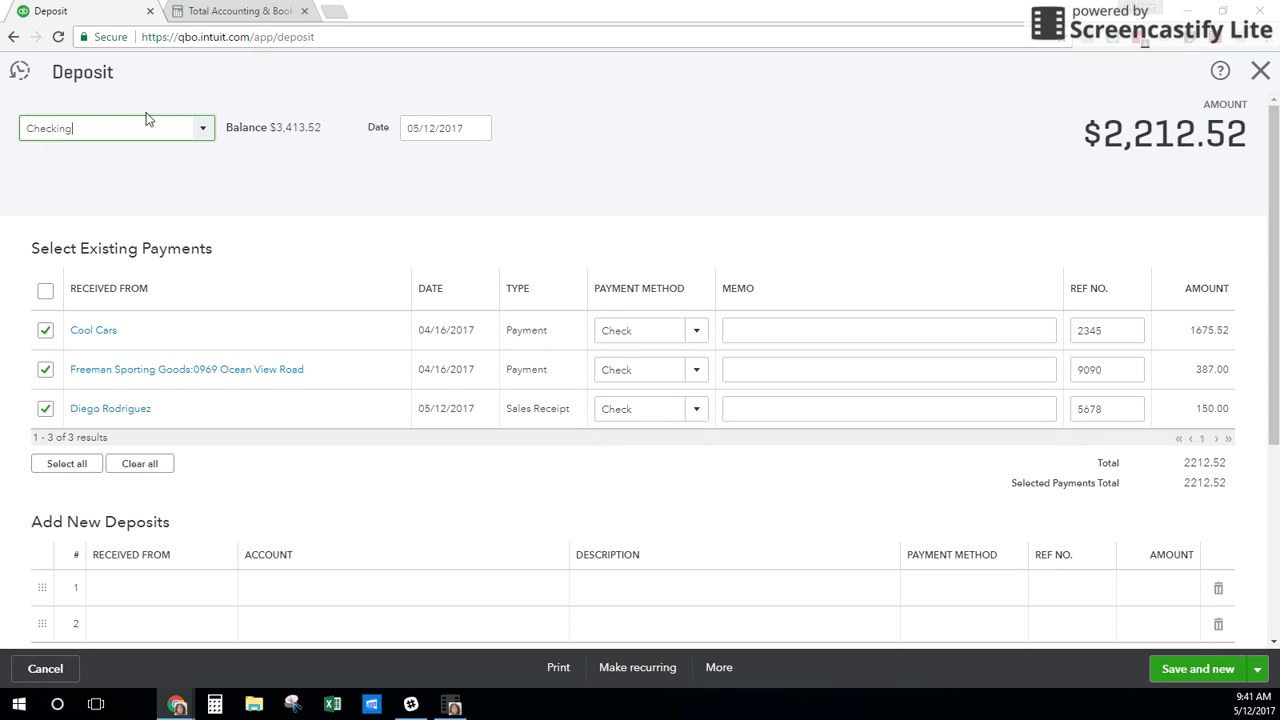
{"action": "left_click", "coordinate": [1258, 669]}
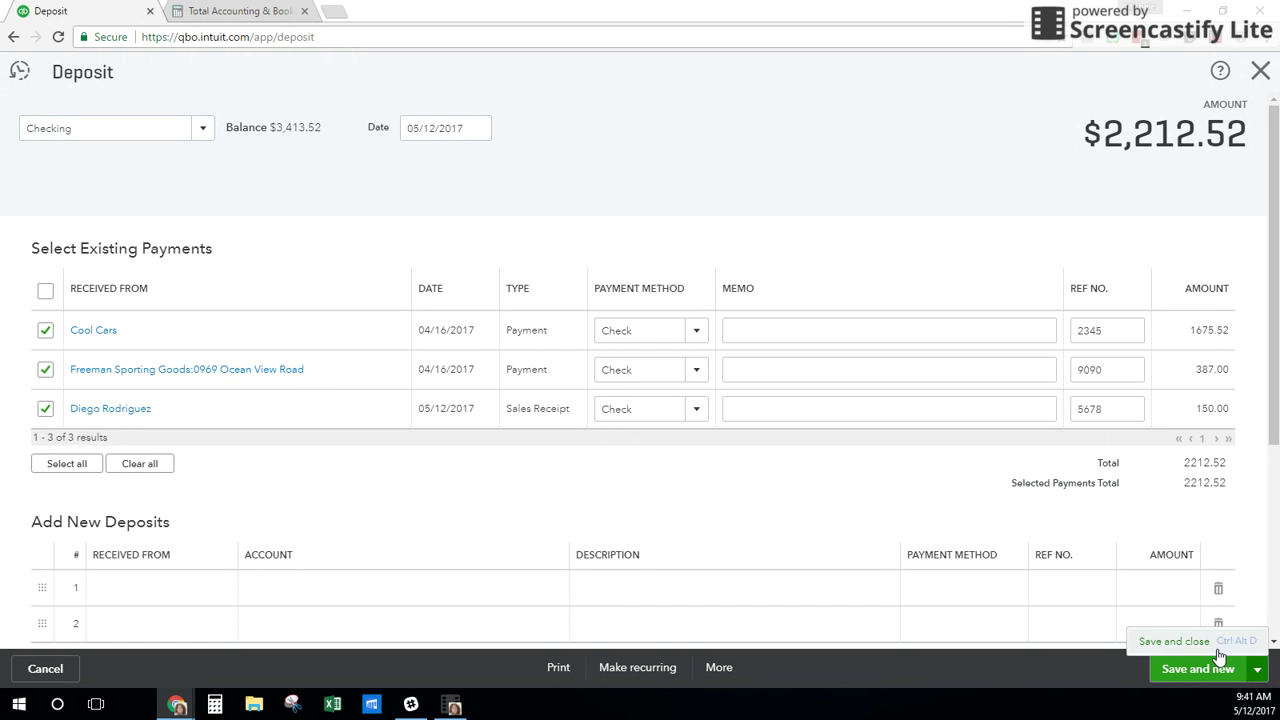
{"action": "left_click", "coordinate": [1180, 645]}
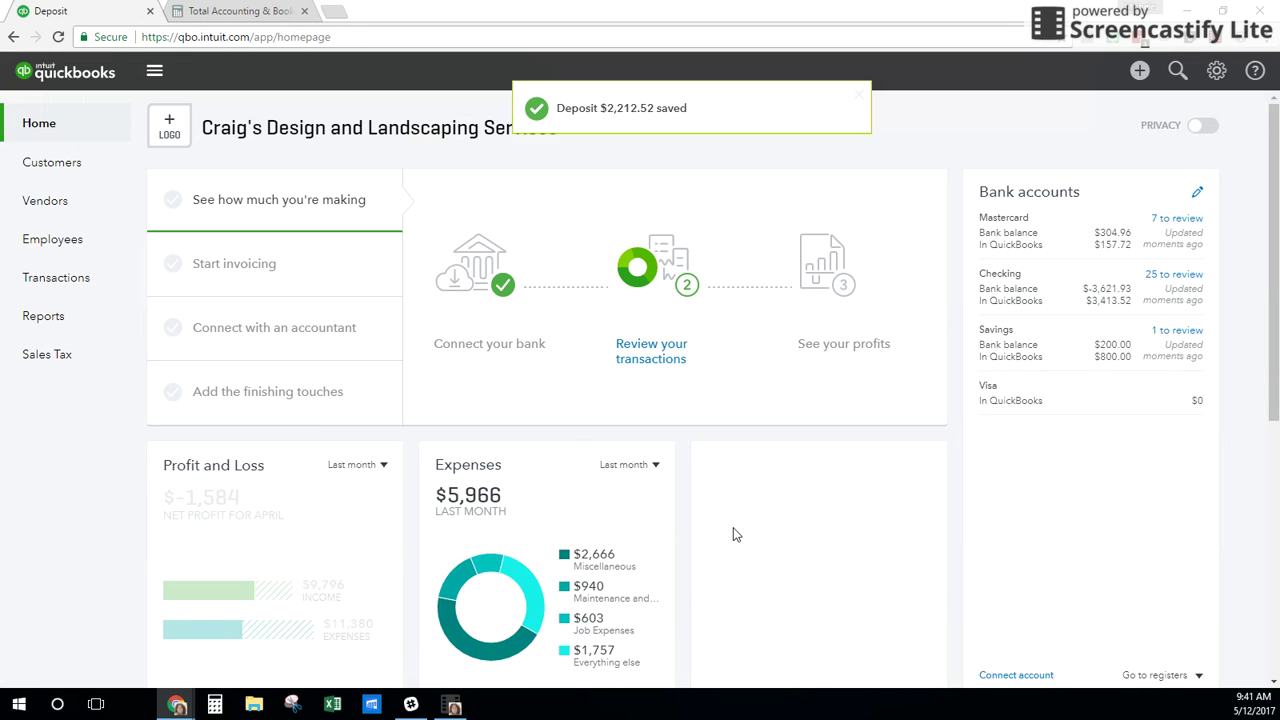